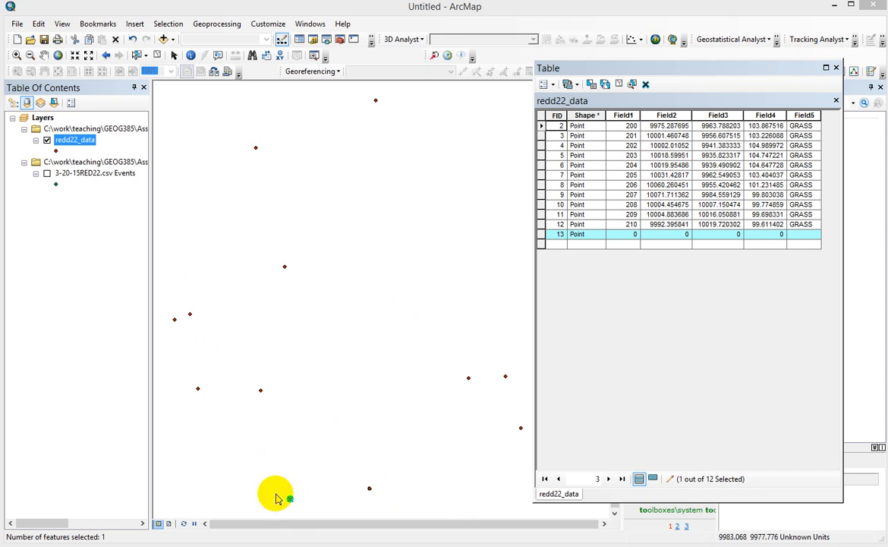
# Stop the edit session on redd22_data and close its attribute table and the Create Features window.
pyautogui.click(219, 297)
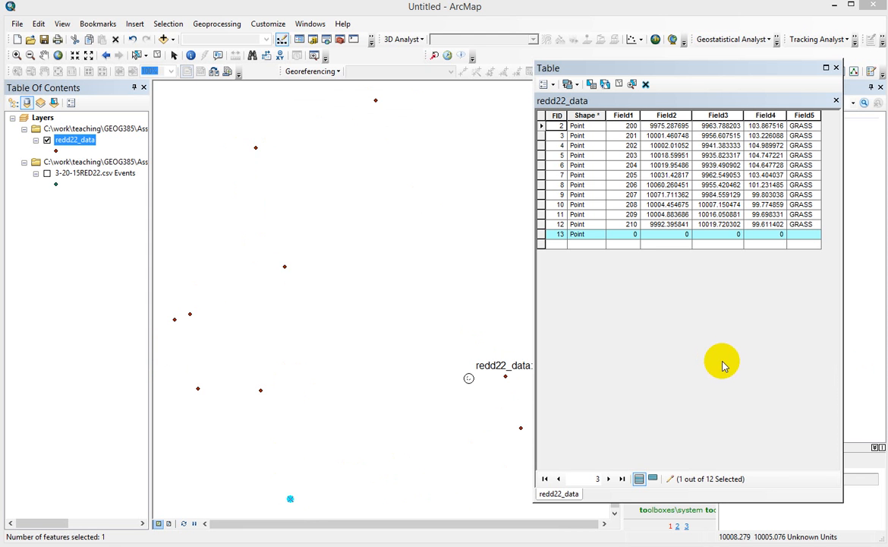
pyautogui.click(835, 67)
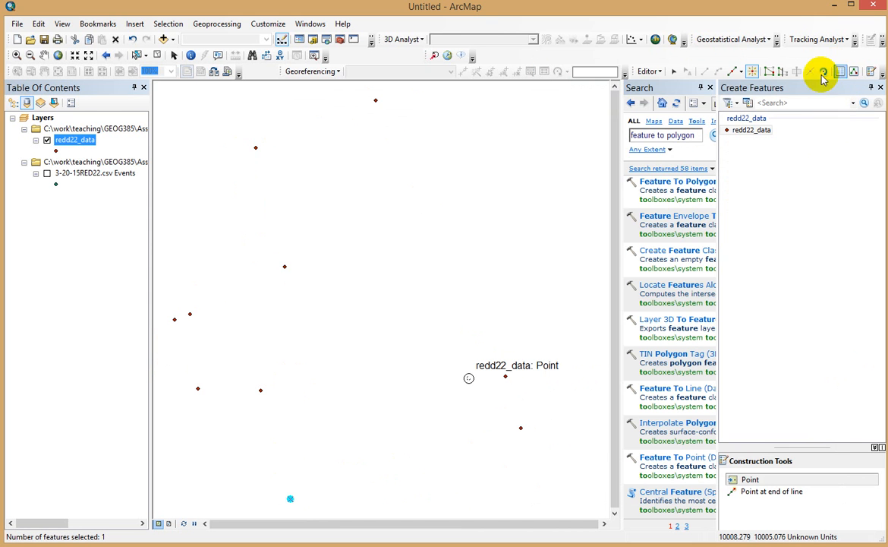
pyautogui.click(653, 70)
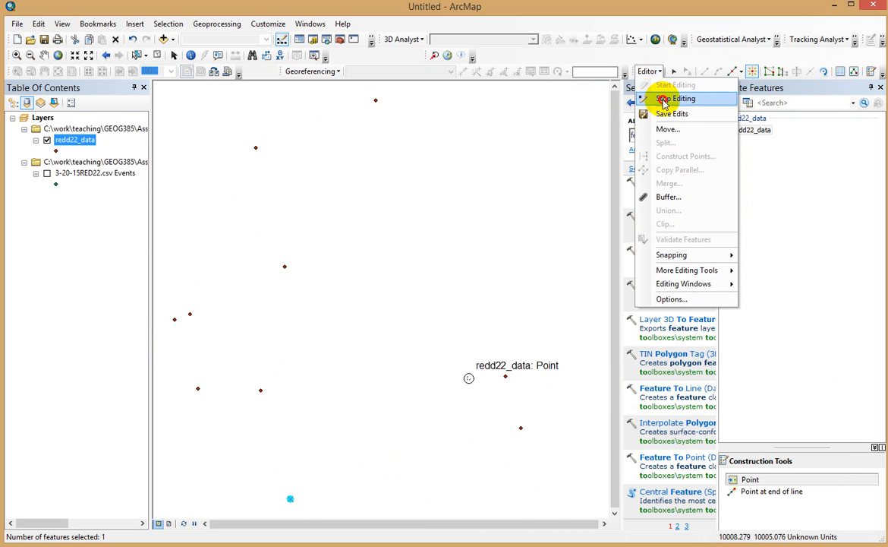
pyautogui.click(664, 97)
pyautogui.click(398, 322)
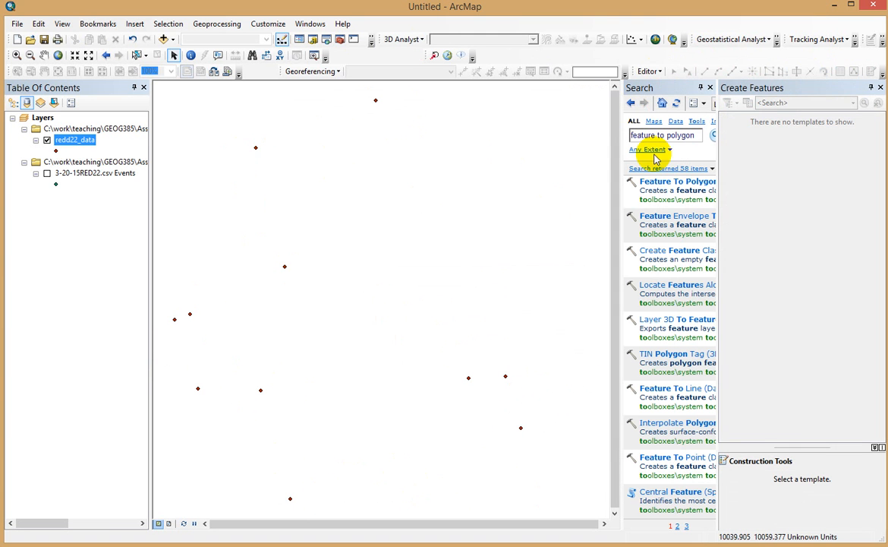
pyautogui.click(880, 87)
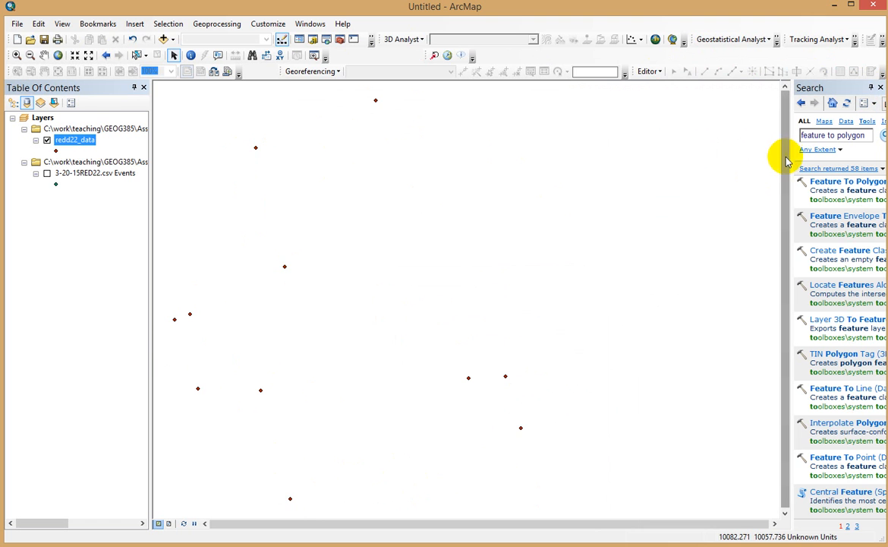
# Widen the Search window and search for "points to line".
pyautogui.moveTo(789, 159); pyautogui.dragTo(669, 168)
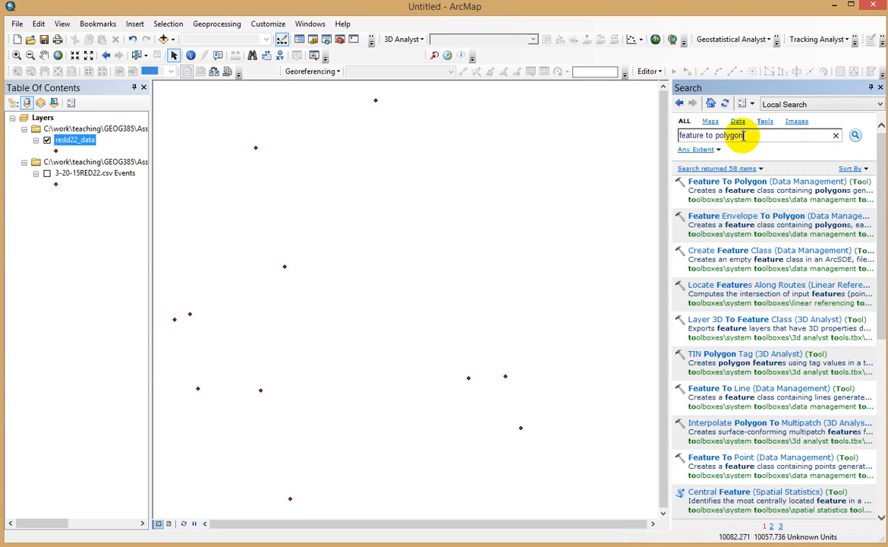
pyautogui.moveTo(742, 135); pyautogui.dragTo(683, 133)
pyautogui.press('BackSpace')
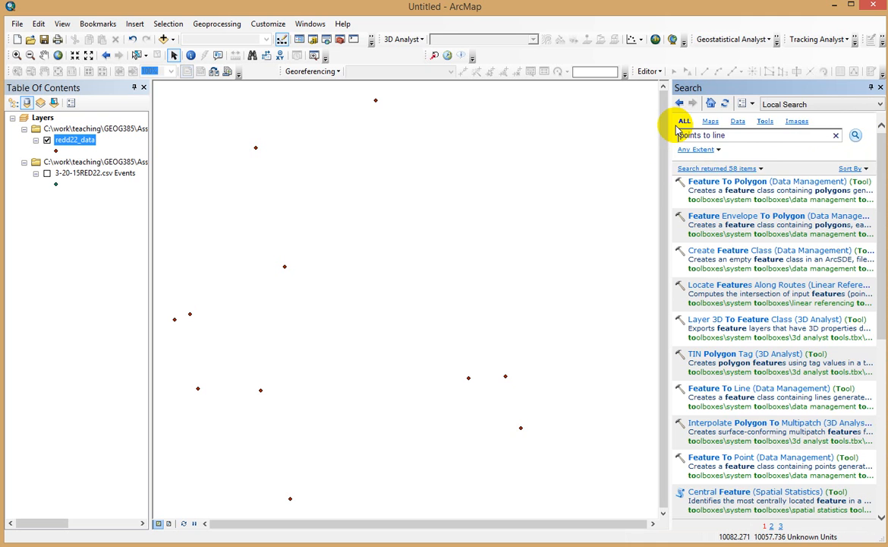
pyautogui.write('points to line')
pyautogui.press('Return')
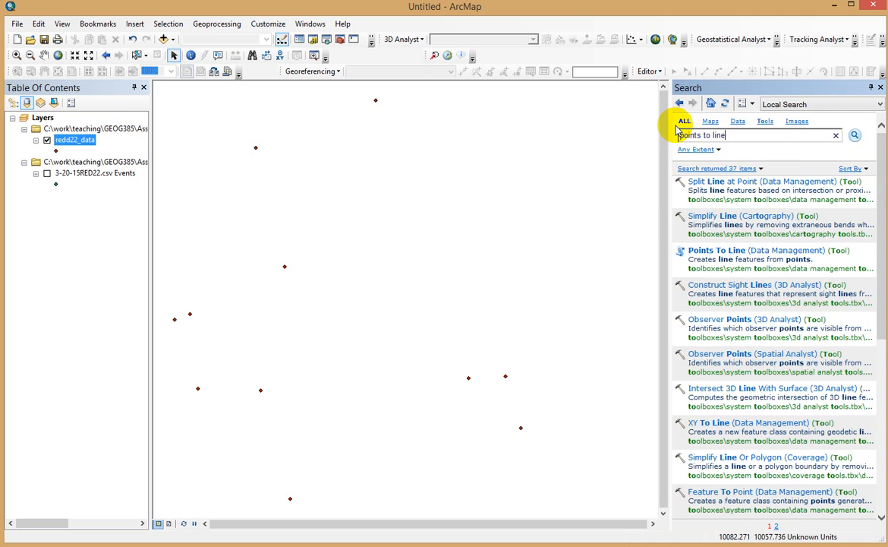
# Run Points To Line on redd22_data, saving the output as red22_line in the work folder.
pyautogui.click(717, 253)
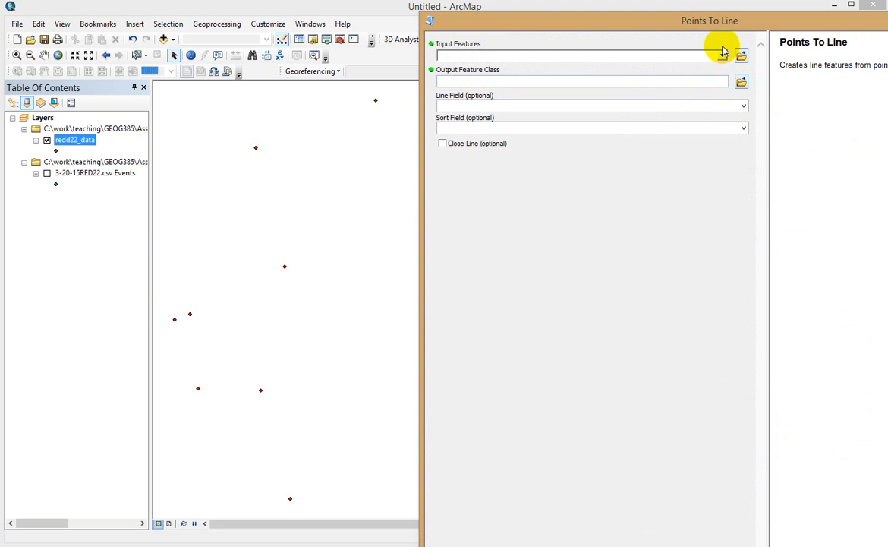
pyautogui.moveTo(693, 22); pyautogui.dragTo(588, 21)
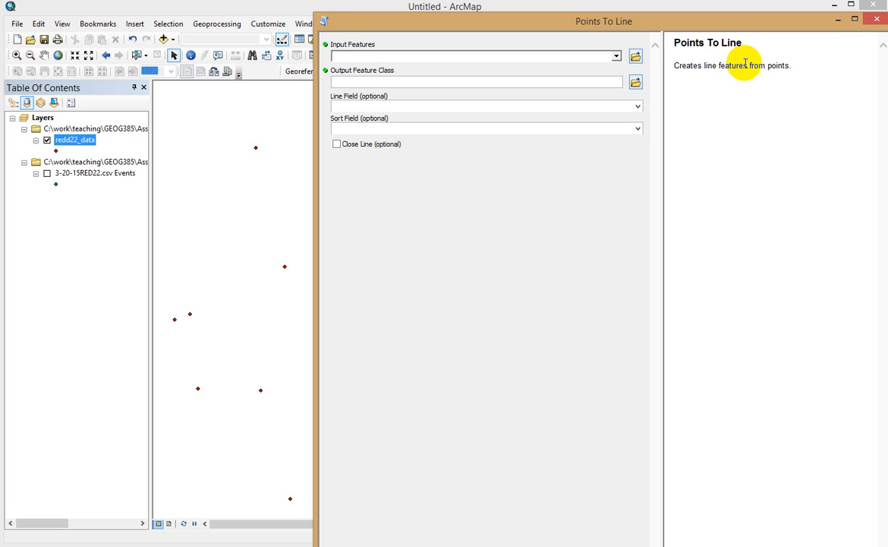
pyautogui.click(615, 57)
pyautogui.click(365, 67)
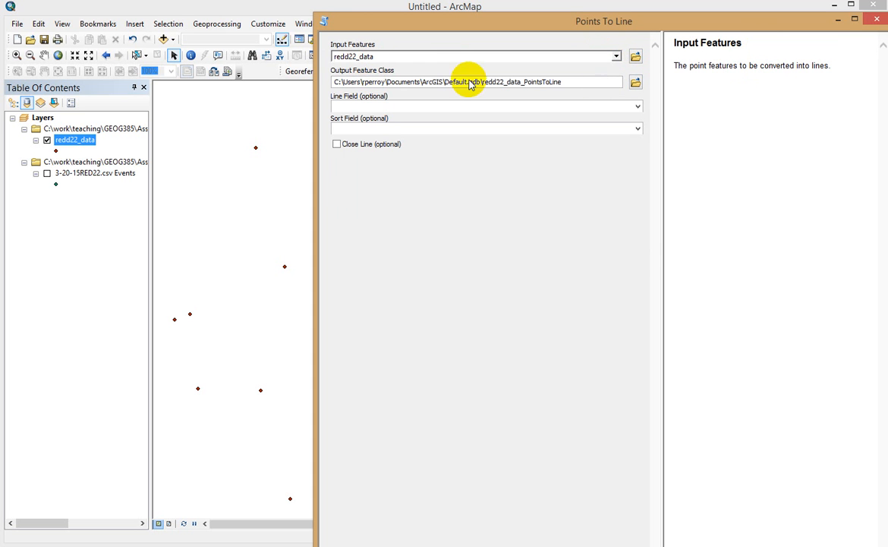
pyautogui.click(634, 82)
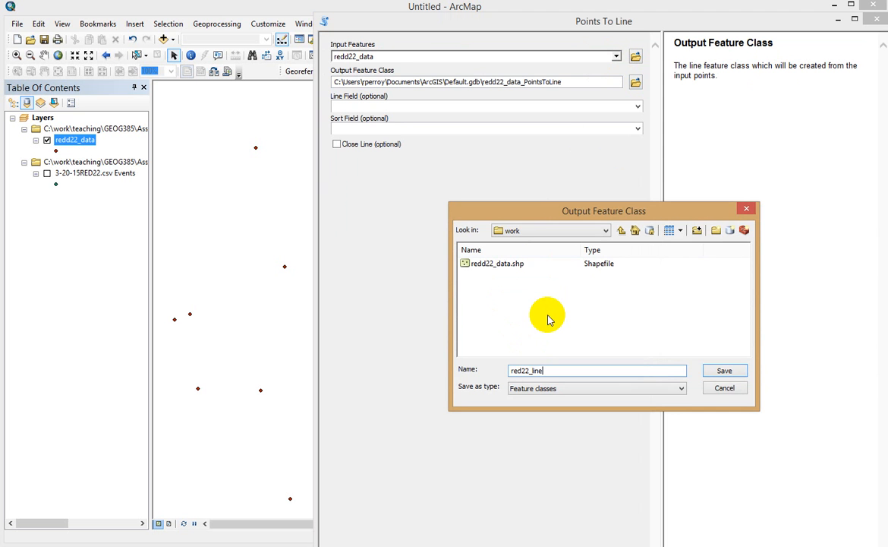
pyautogui.click(722, 372)
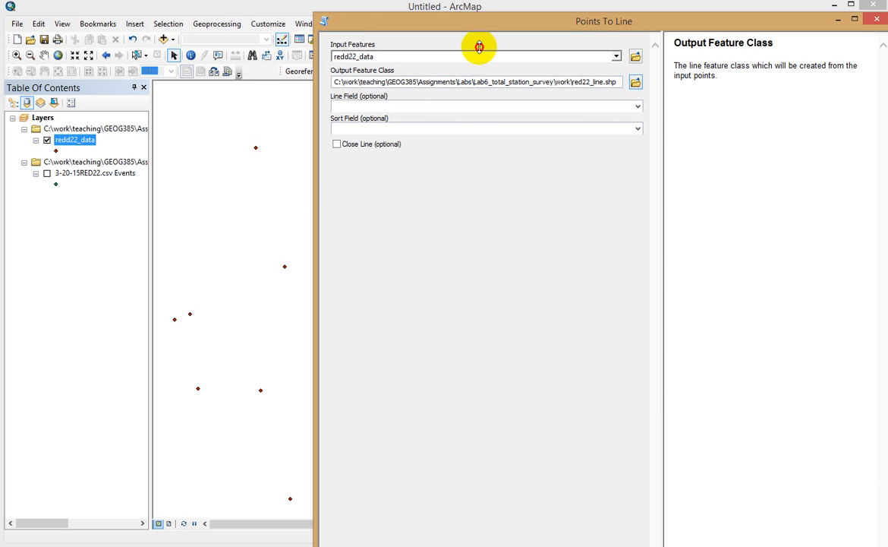
pyautogui.moveTo(479, 47); pyautogui.dragTo(397, 79)
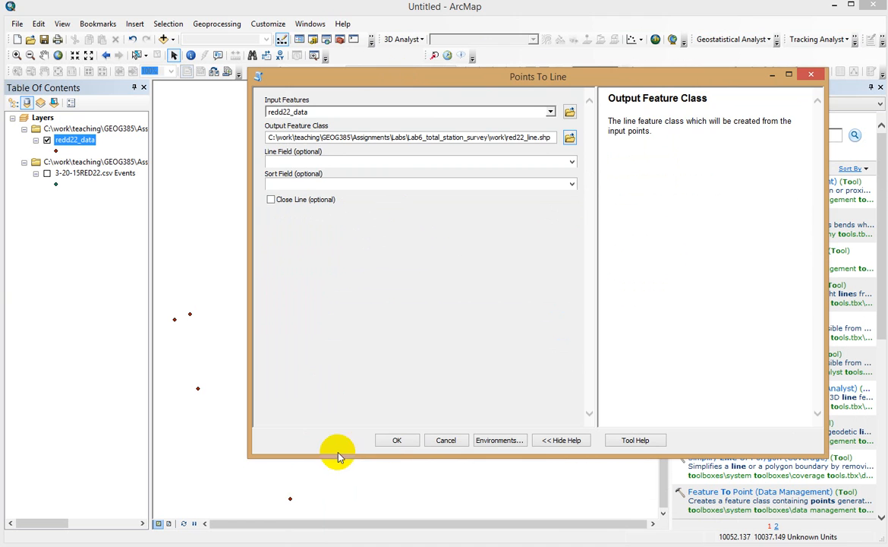
pyautogui.click(394, 441)
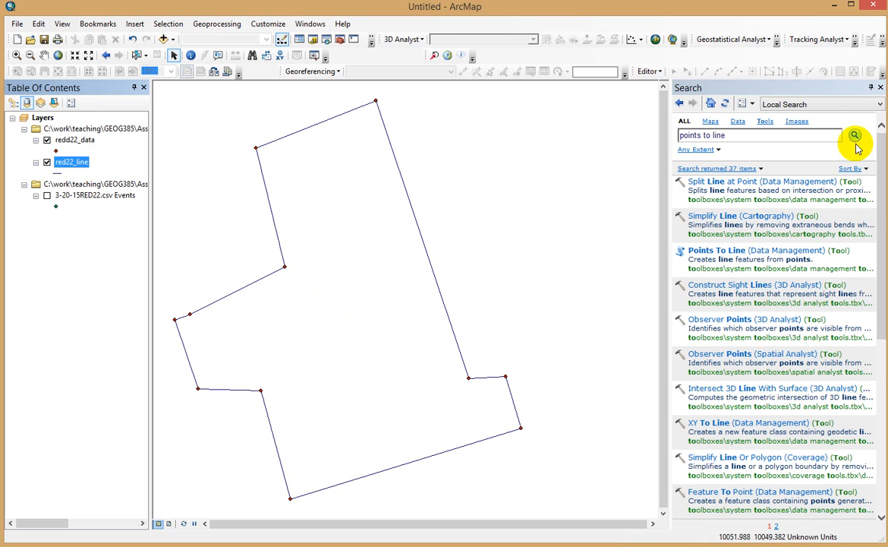
# Search for "line to feature", and replace that query with "feature to polygon".
pyautogui.moveTo(747, 134); pyautogui.dragTo(655, 134)
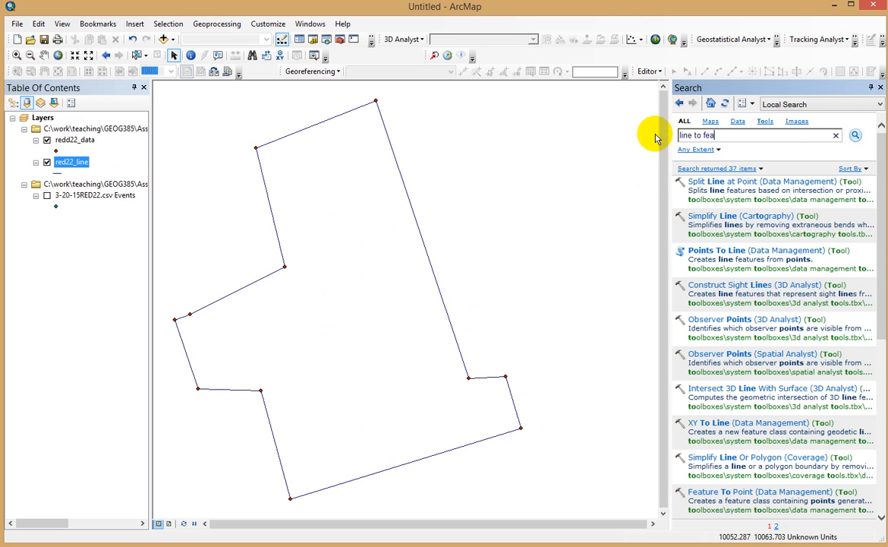
pyautogui.press('Return')
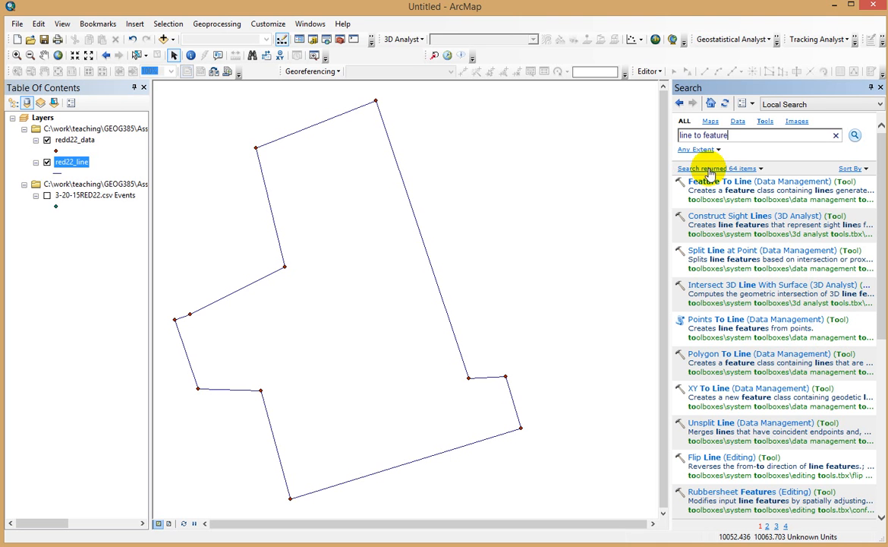
pyautogui.moveTo(736, 137); pyautogui.dragTo(647, 123)
pyautogui.write('f')
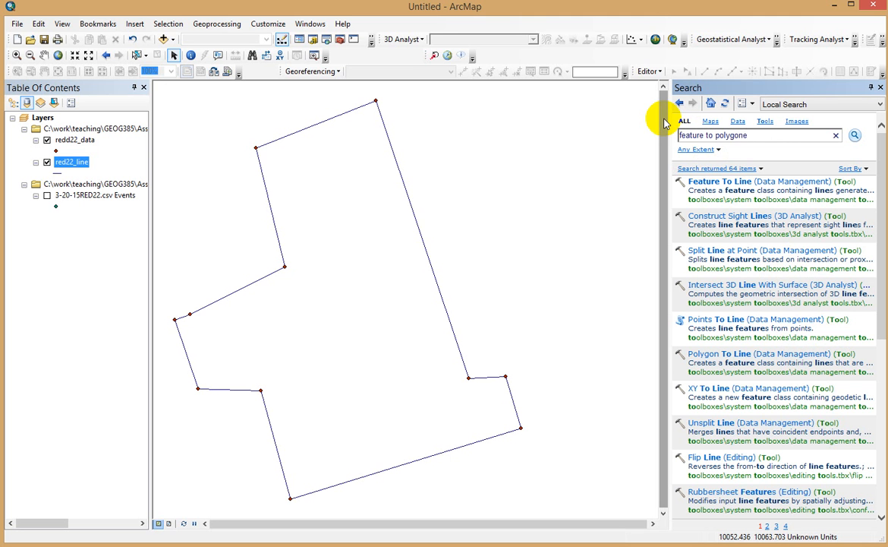
pyautogui.write('eature to polygon')
pyautogui.press('Return')
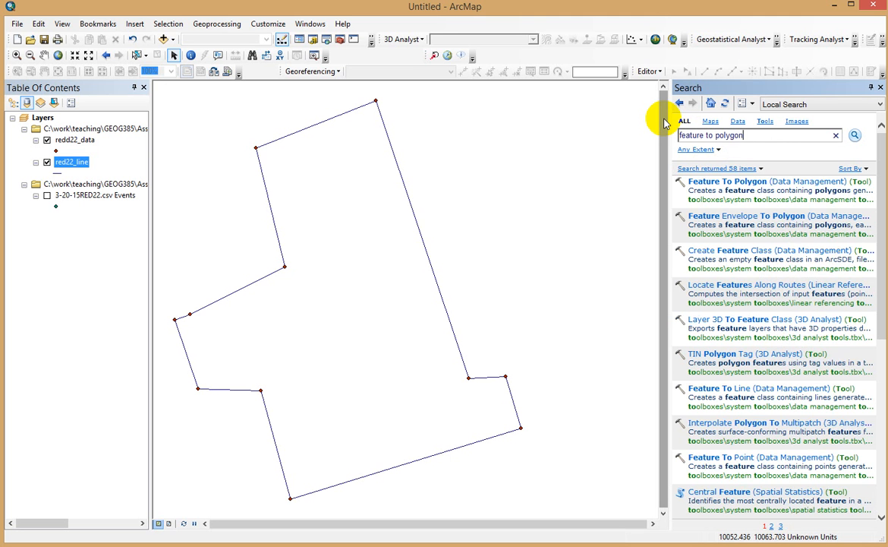
# Run Feature To Polygon on red22_line, saving the output as red22_polygon in the work folder.
pyautogui.click(761, 183)
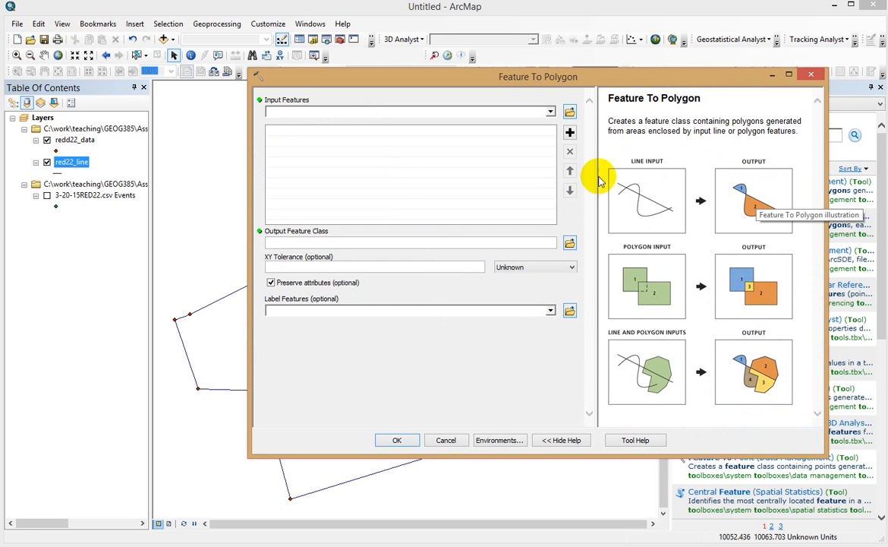
pyautogui.click(549, 115)
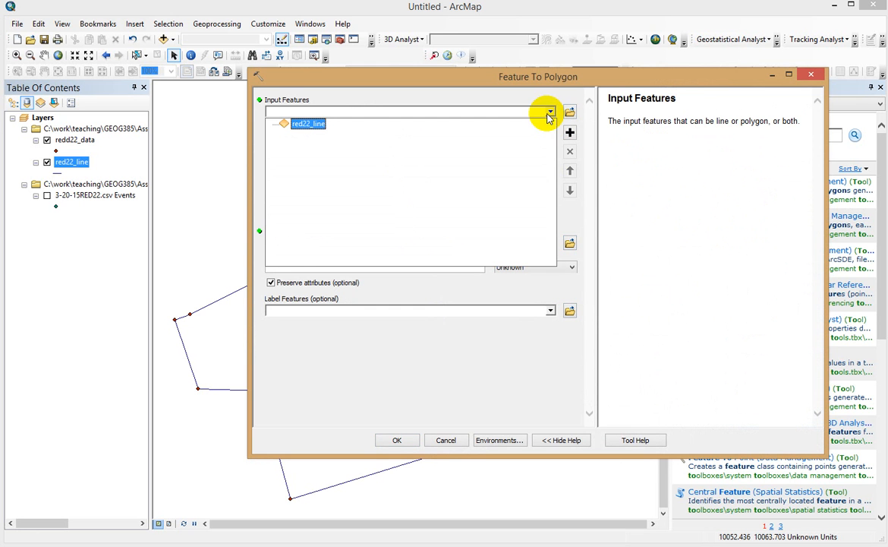
pyautogui.click(315, 132)
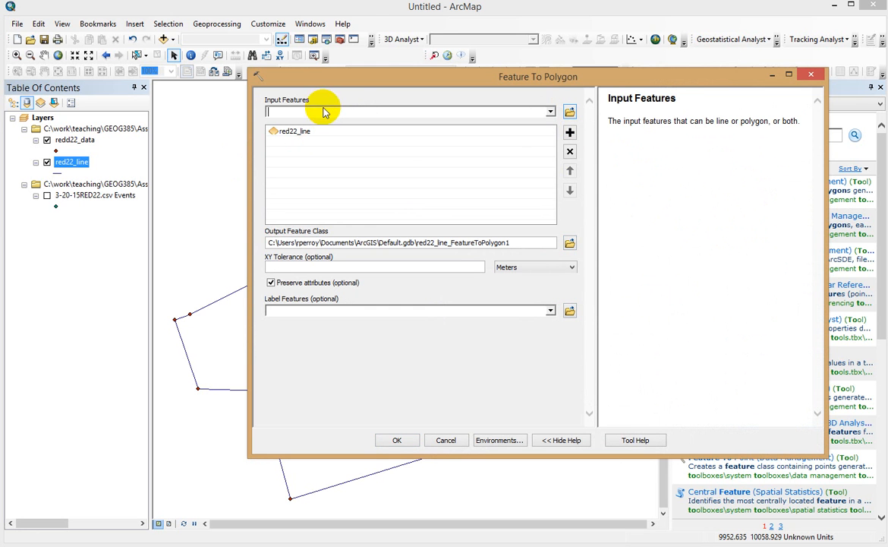
pyautogui.click(570, 243)
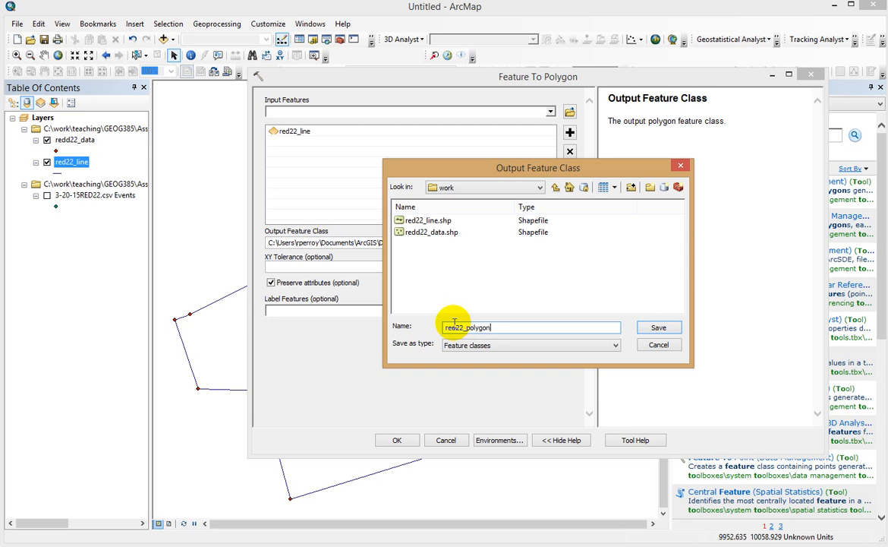
pyautogui.click(655, 328)
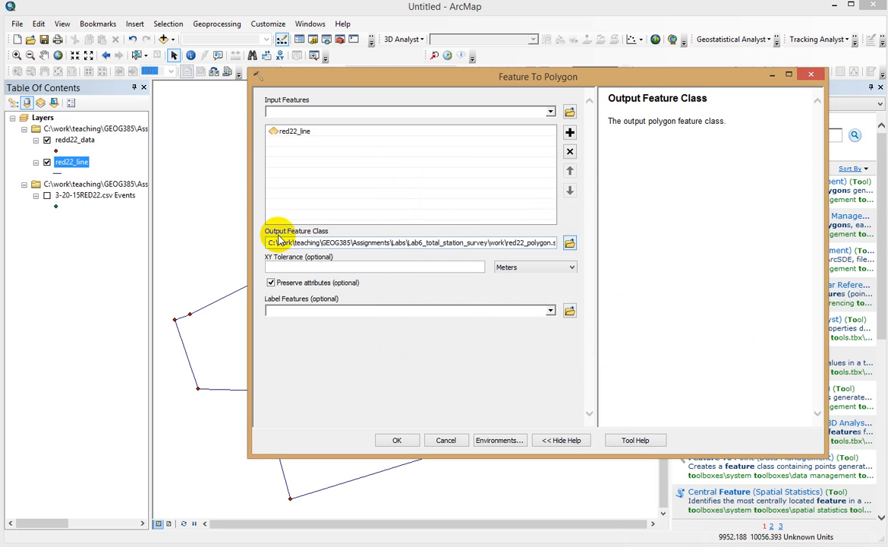
pyautogui.click(401, 441)
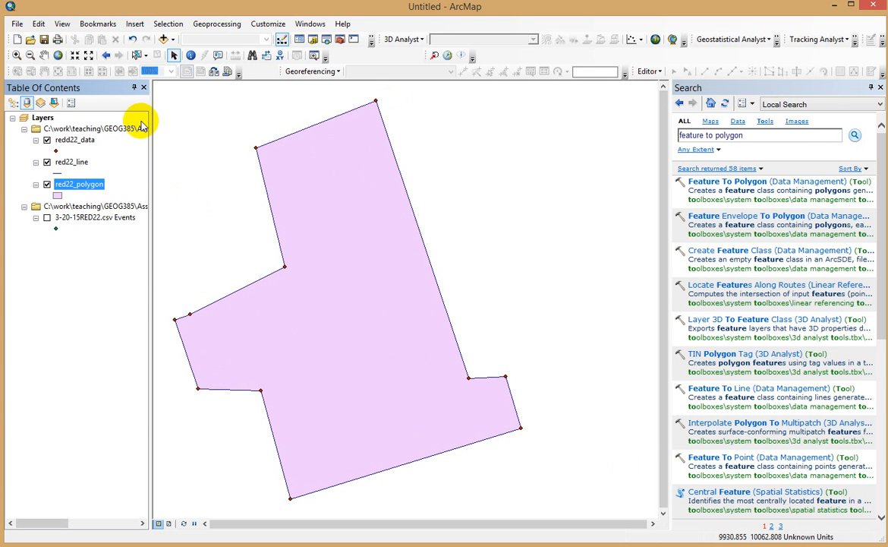
# Open the attribute table of red22_polygon and select its polygon record.
pyautogui.rightClick(91, 190)
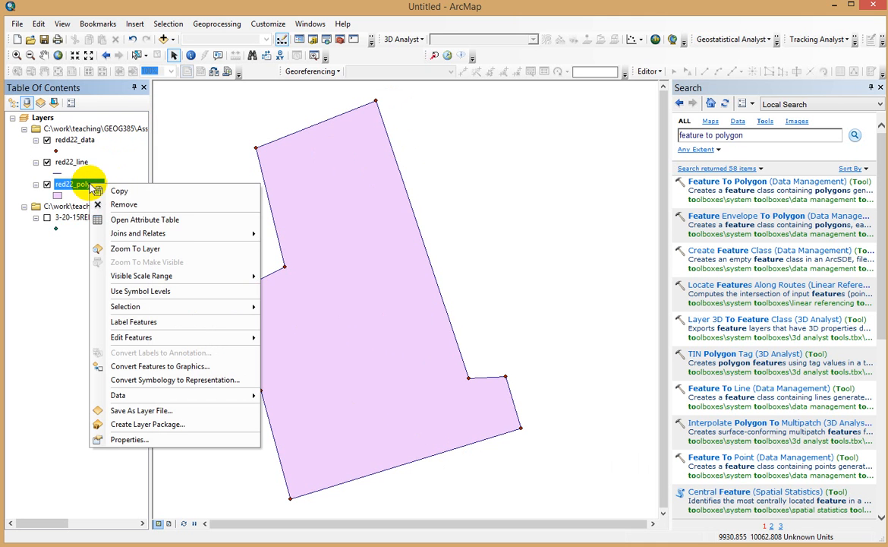
pyautogui.click(131, 219)
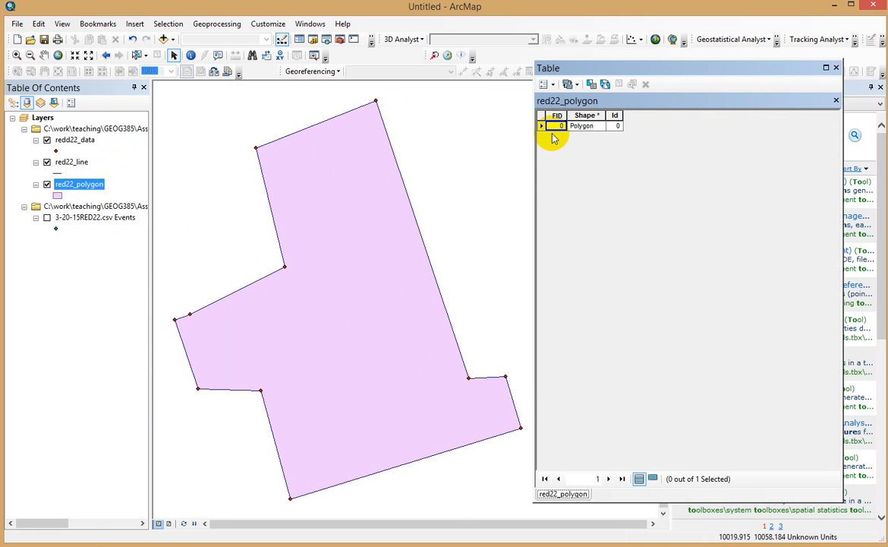
pyautogui.click(541, 126)
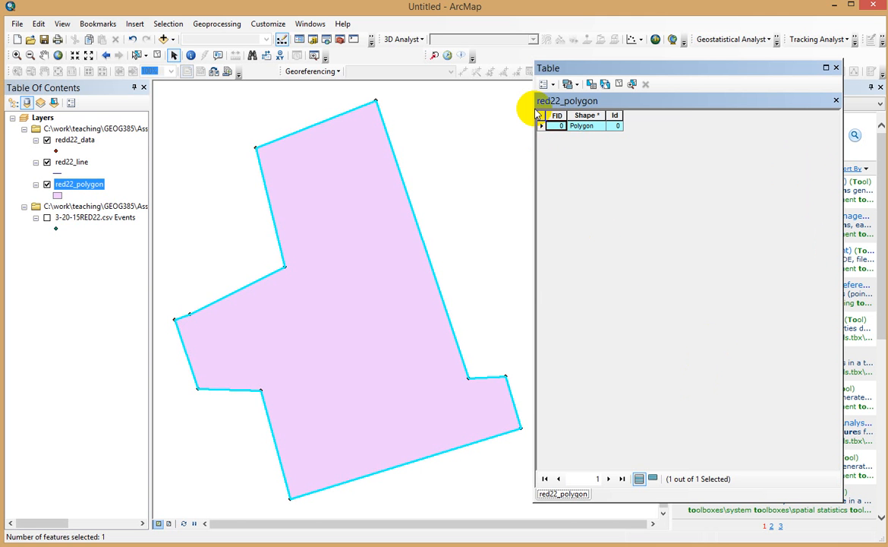
# Add a Float field named area with precision 14 to the red22_polygon attribute table.
pyautogui.click(555, 83)
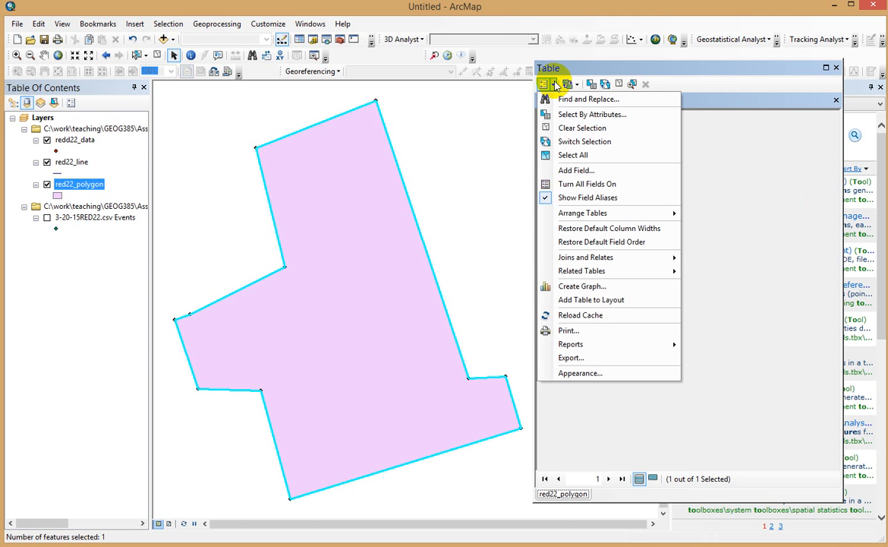
pyautogui.click(563, 170)
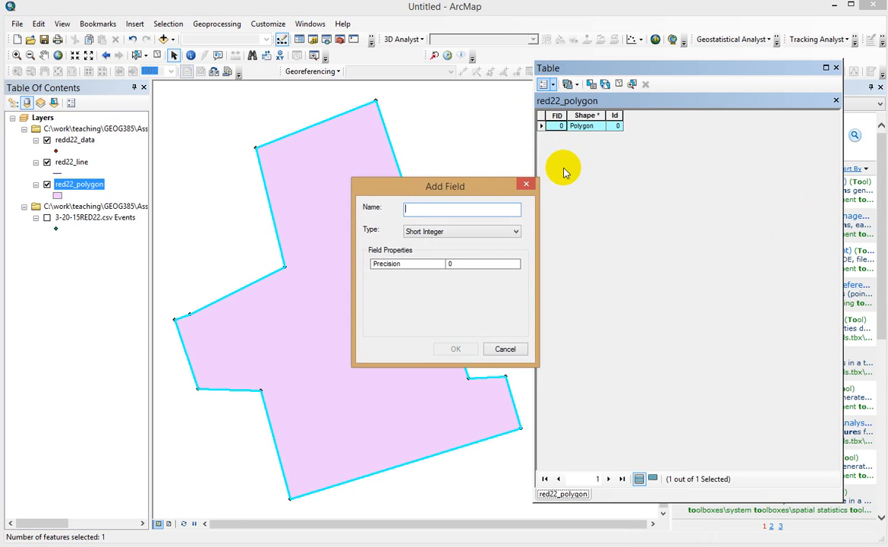
pyautogui.click(512, 232)
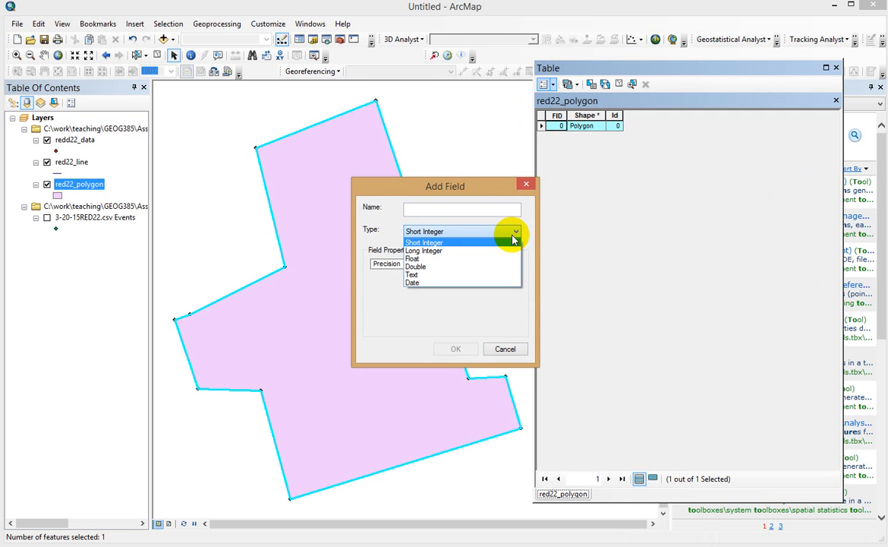
pyautogui.click(412, 258)
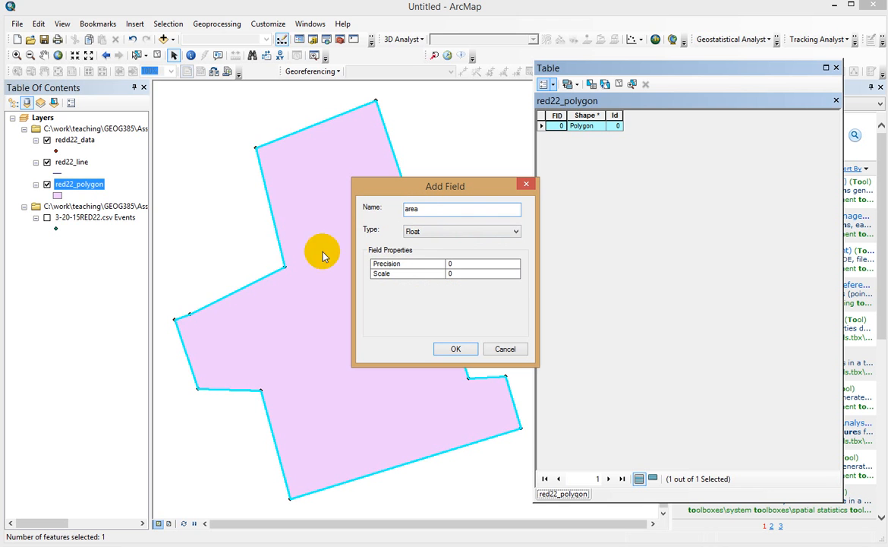
pyautogui.moveTo(460, 264); pyautogui.dragTo(447, 264)
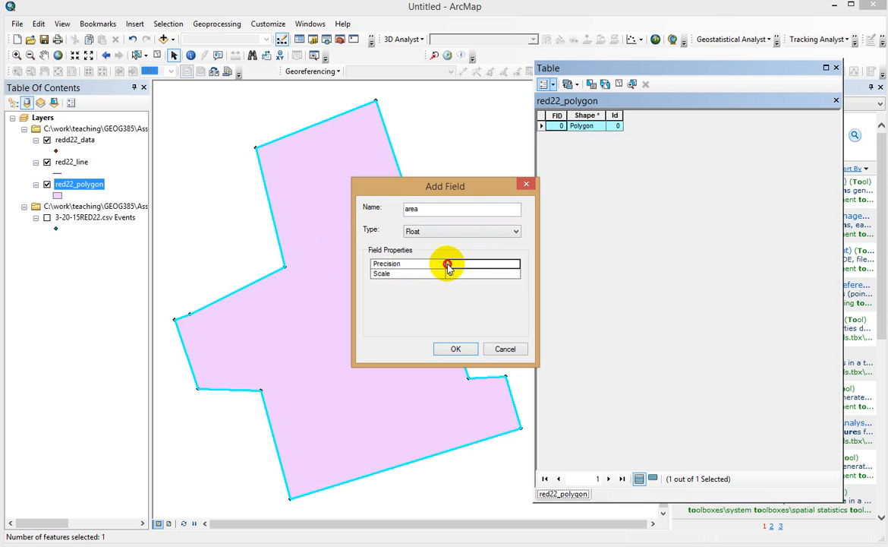
pyautogui.doubleClick(450, 264)
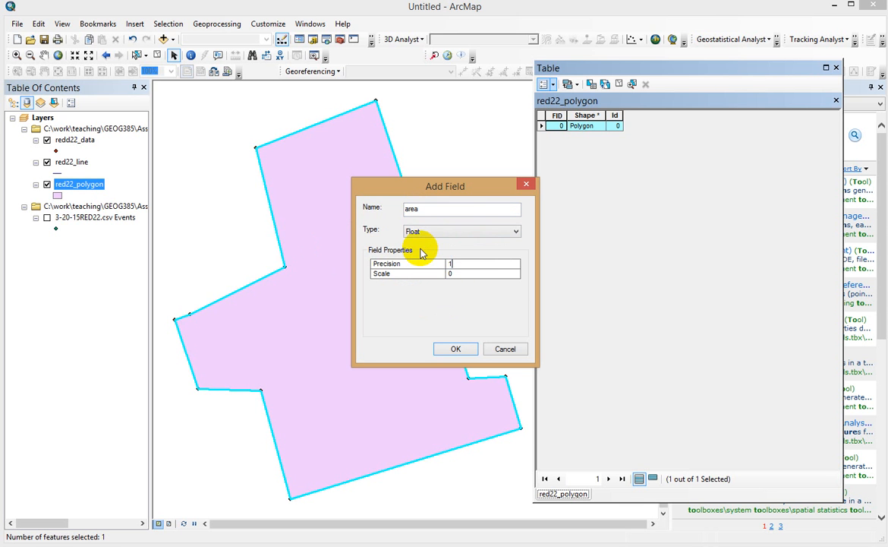
pyautogui.write('14')
pyautogui.click(453, 274)
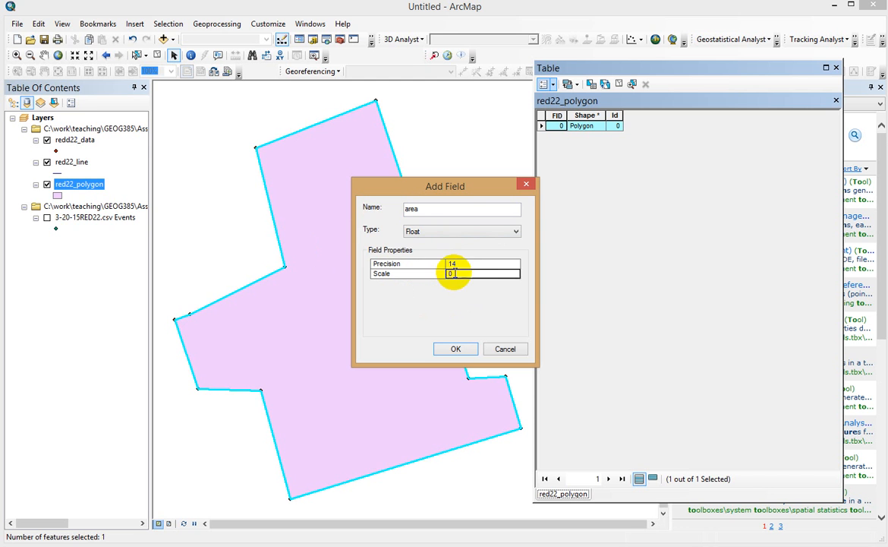
pyautogui.doubleClick(453, 273)
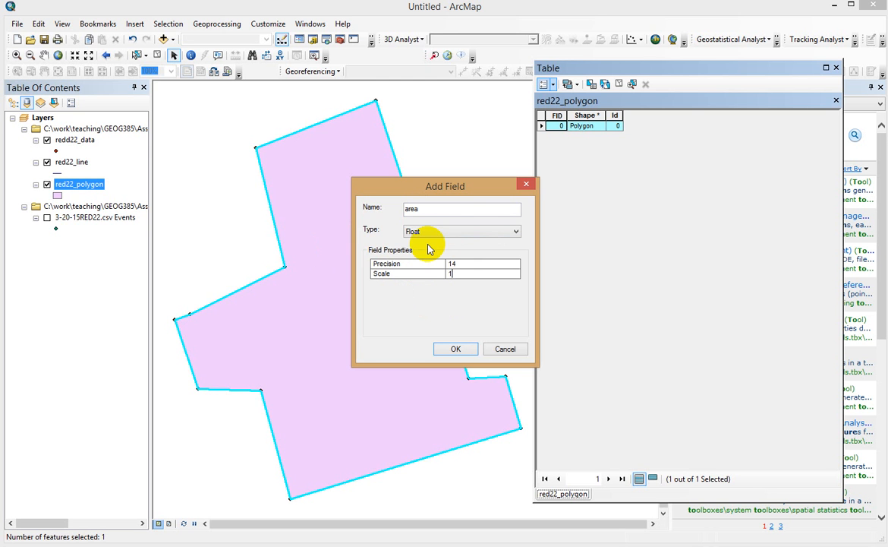
pyautogui.click(455, 348)
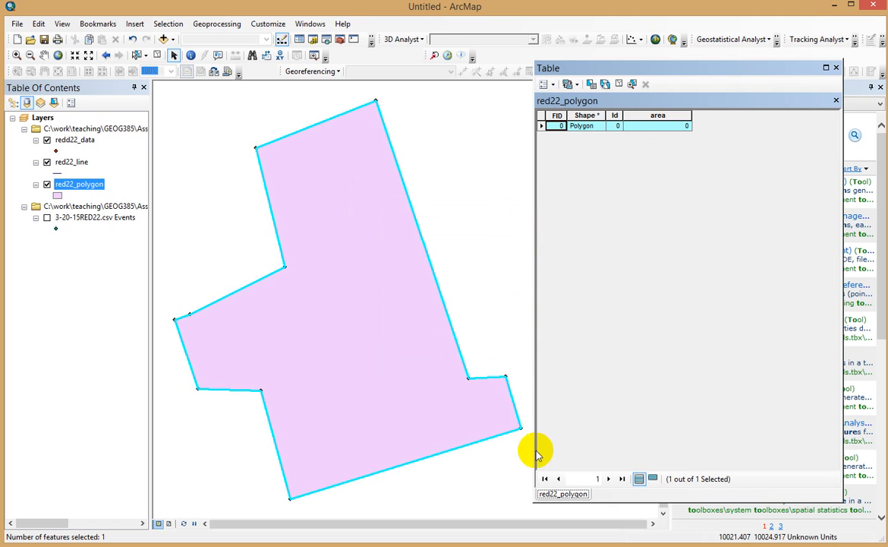
# Clear the record selection and calculate the area field as polygon area in square meters, using the data source's coordinate system.
pyautogui.click(619, 83)
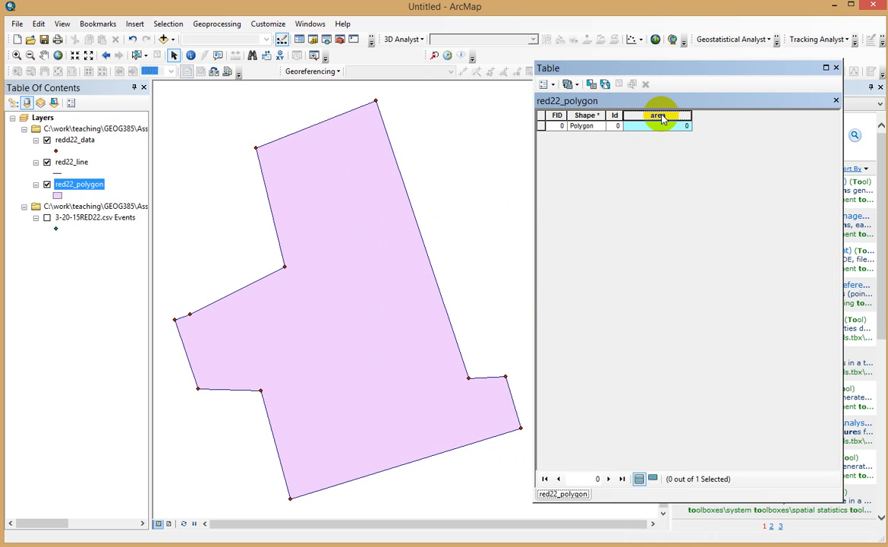
pyautogui.rightClick(662, 119)
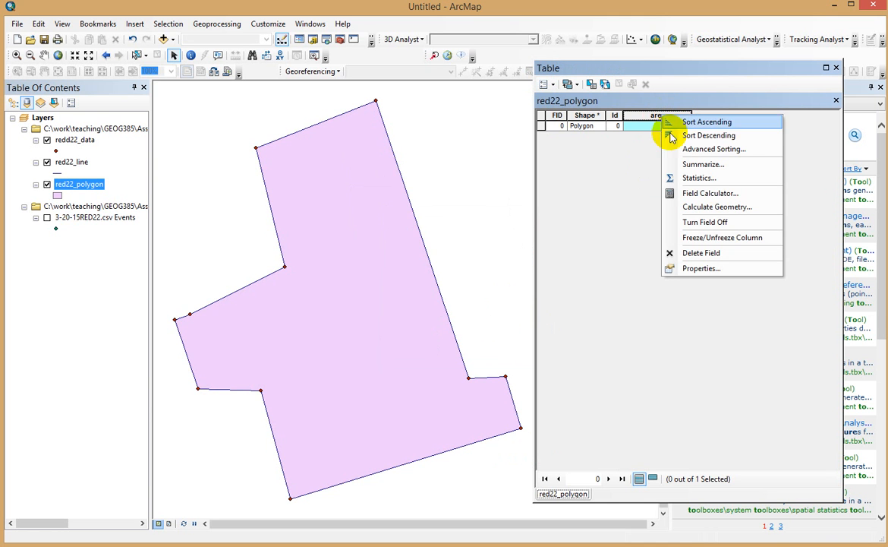
pyautogui.click(697, 207)
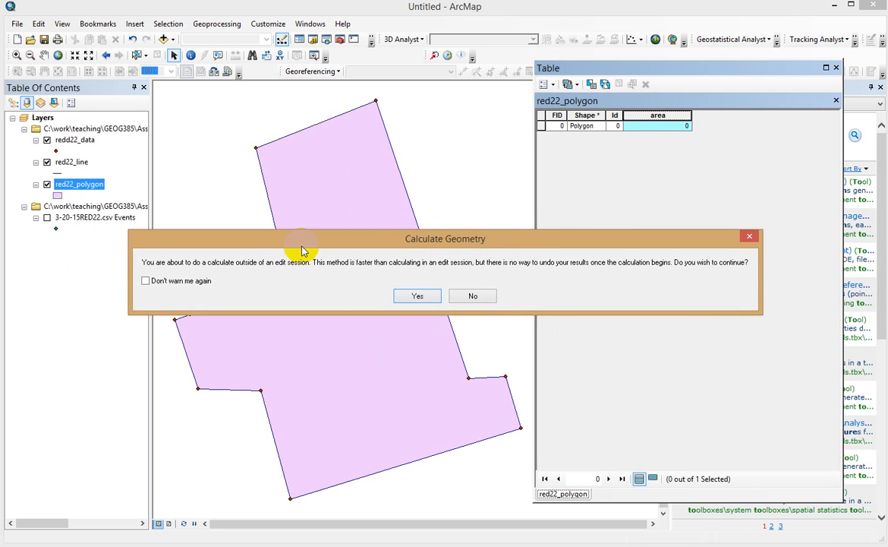
pyautogui.click(419, 295)
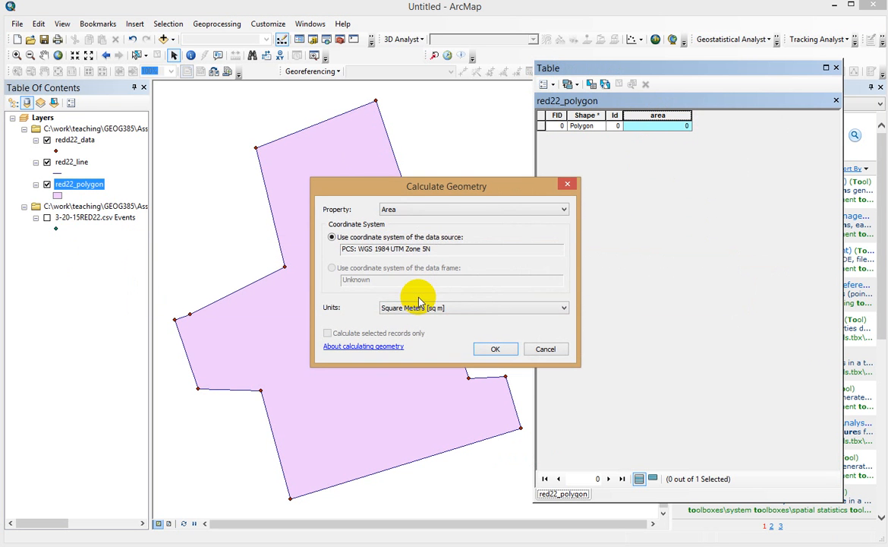
pyautogui.click(486, 209)
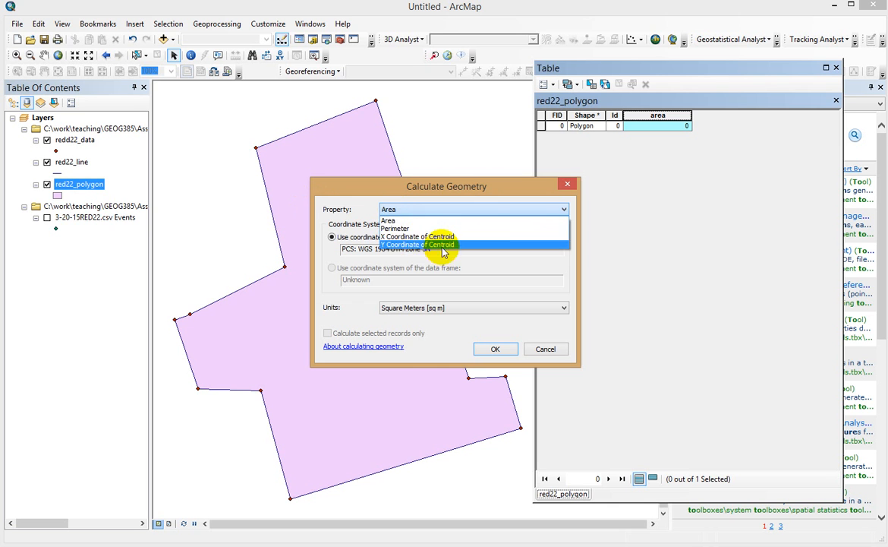
pyautogui.click(389, 221)
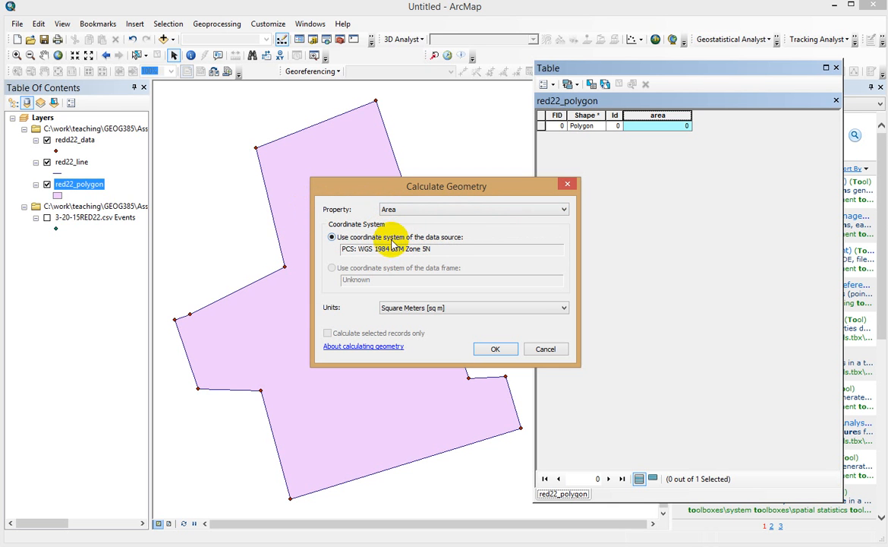
pyautogui.click(507, 308)
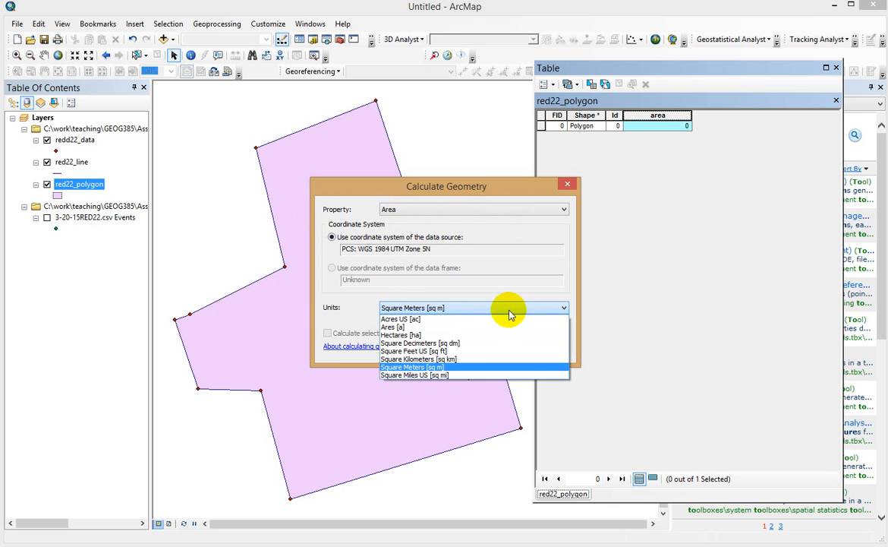
pyautogui.click(416, 351)
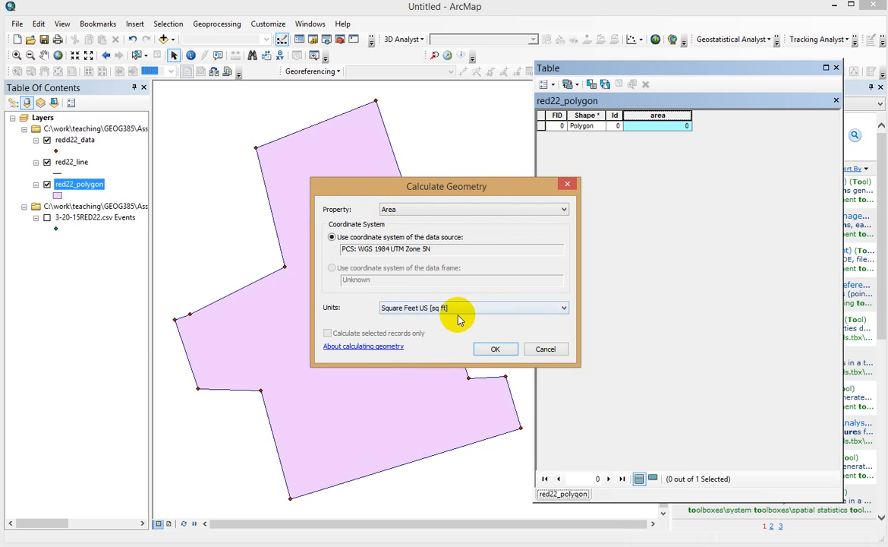
pyautogui.click(463, 305)
pyautogui.click(390, 358)
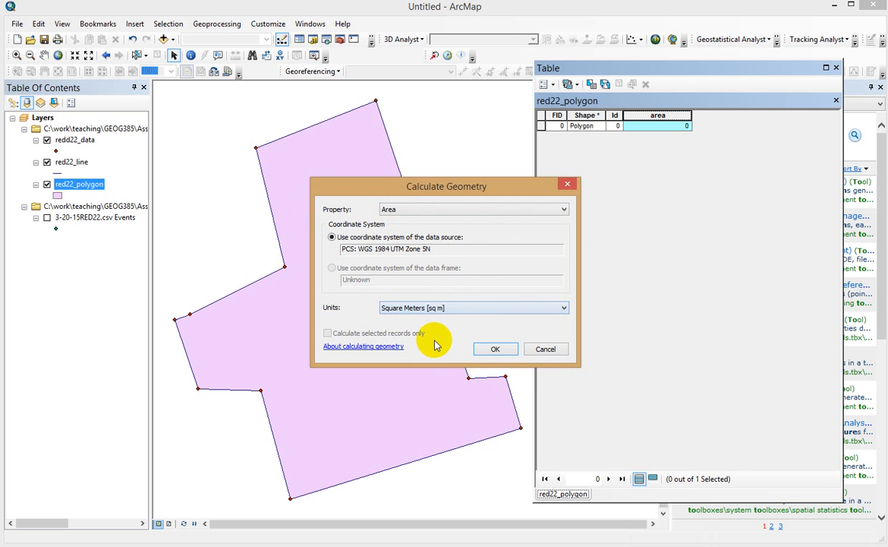
pyautogui.click(492, 348)
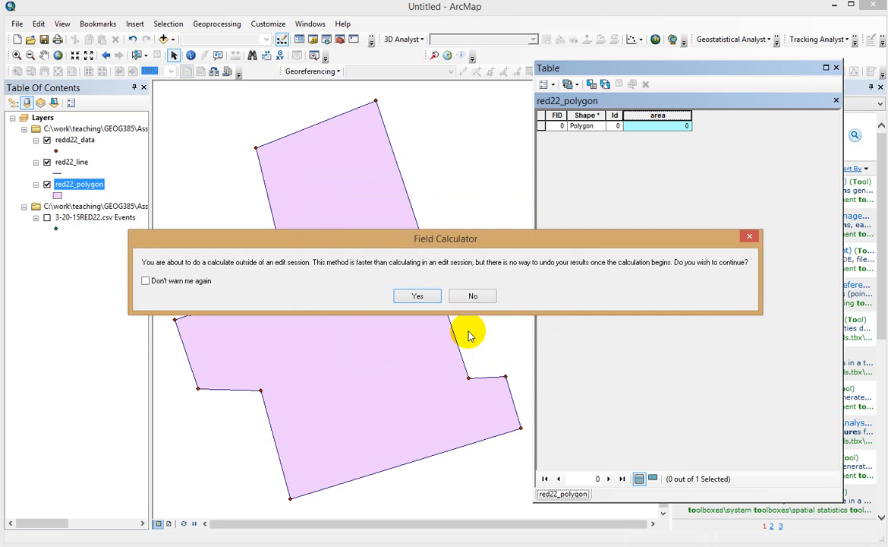
pyautogui.click(414, 297)
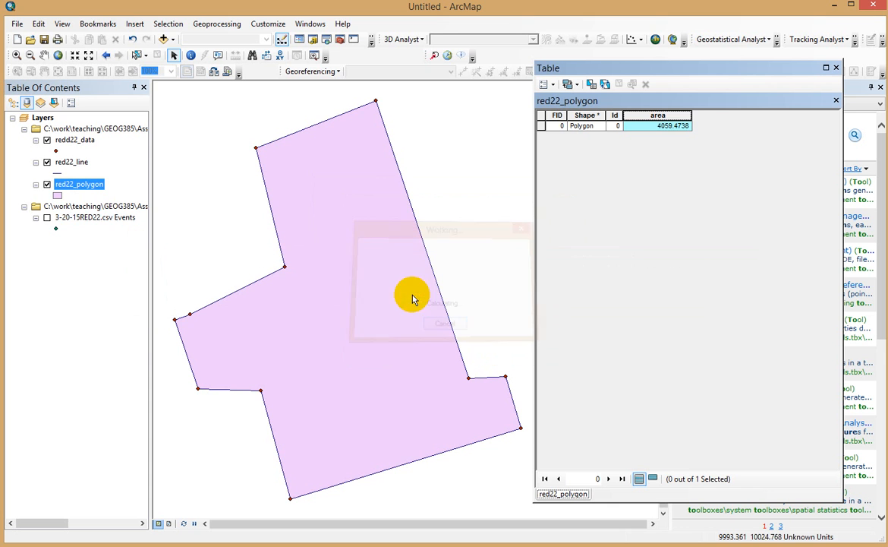
pyautogui.click(658, 129)
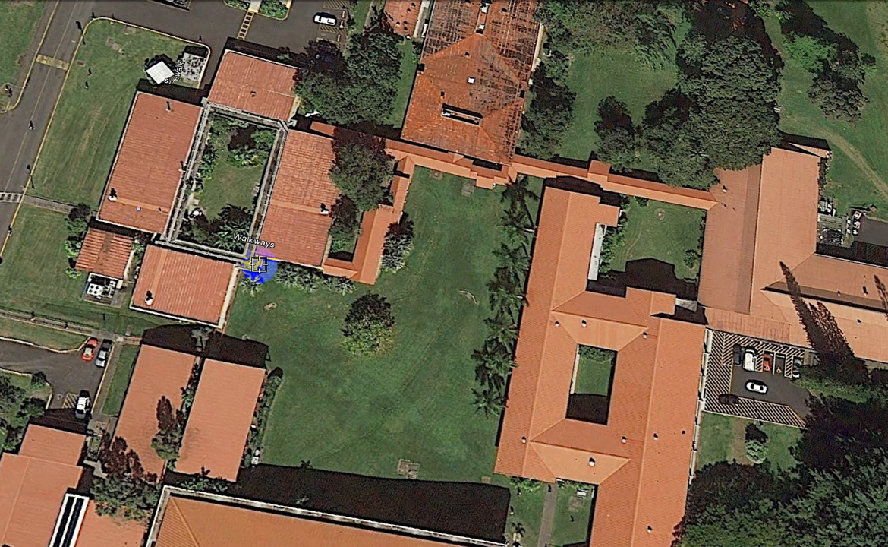
# In Google Earth, trace the courtyard lawn's outline with the polygon ruler, starting at the walkway corner, to measure its area in square meters.
pyautogui.moveTo(1, 74); pyautogui.dragTo(341, 113)
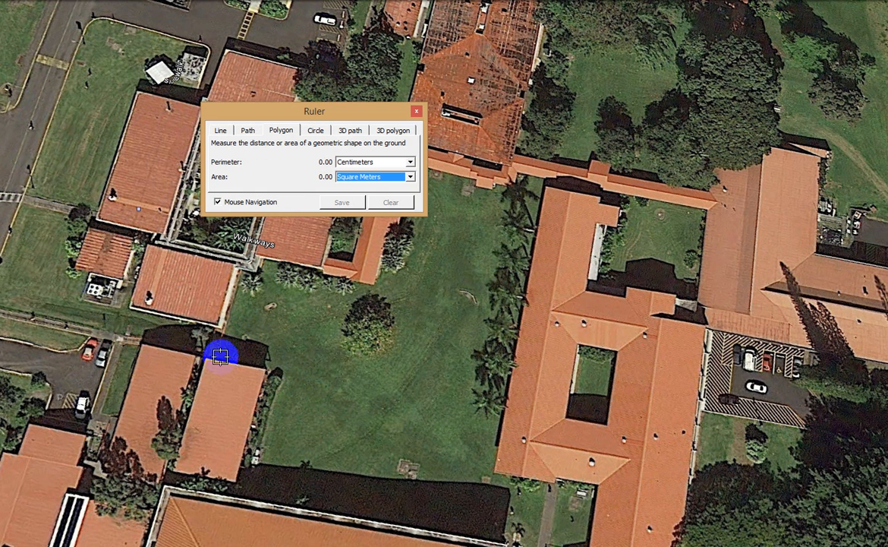
pyautogui.click(243, 274)
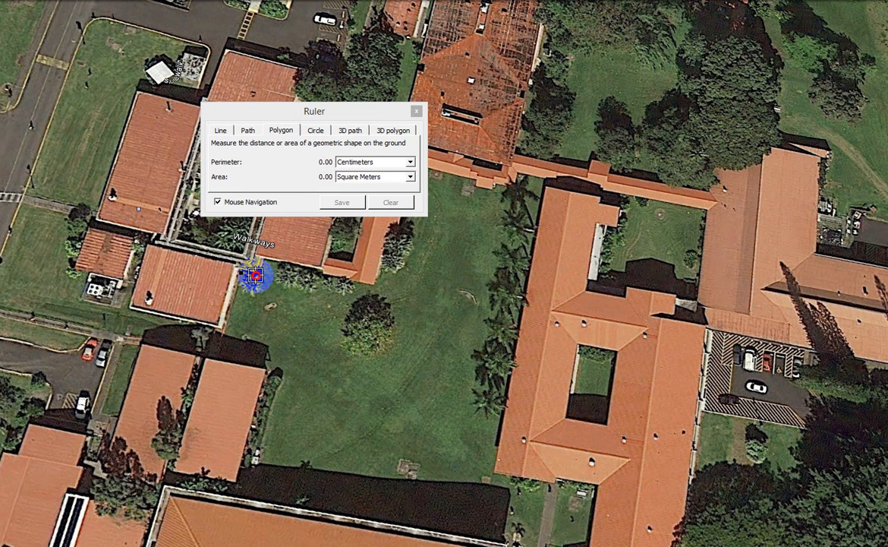
pyautogui.click(265, 261)
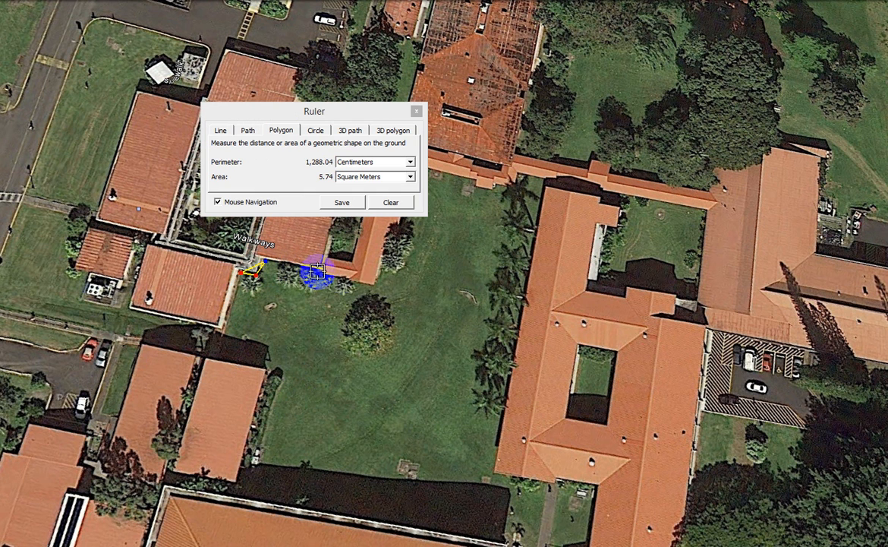
pyautogui.click(369, 284)
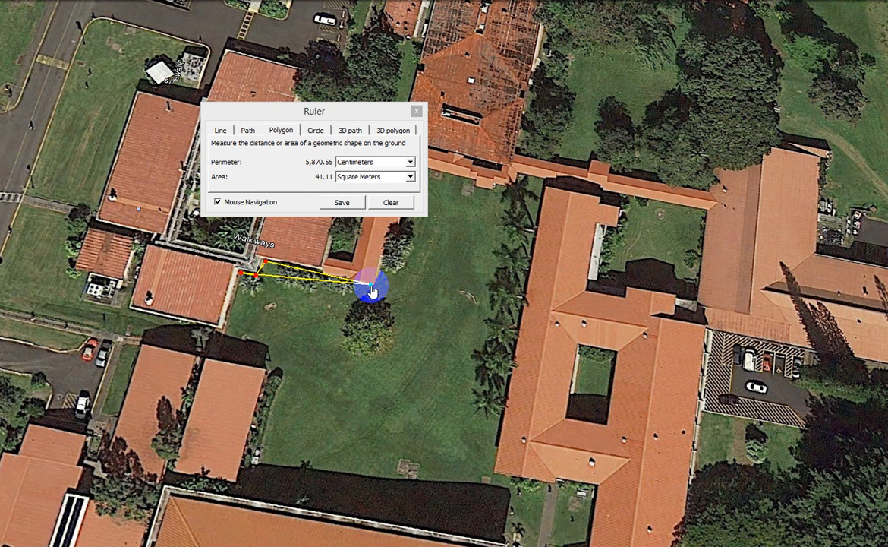
pyautogui.click(392, 381)
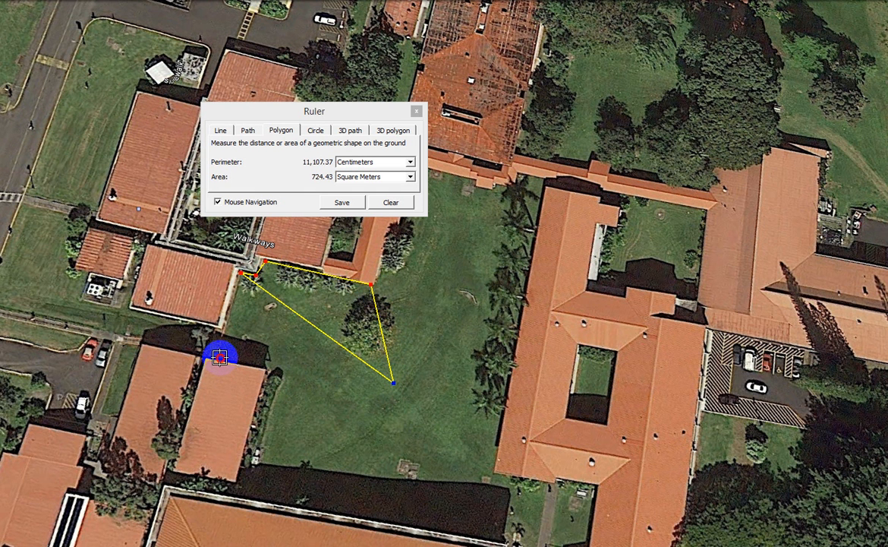